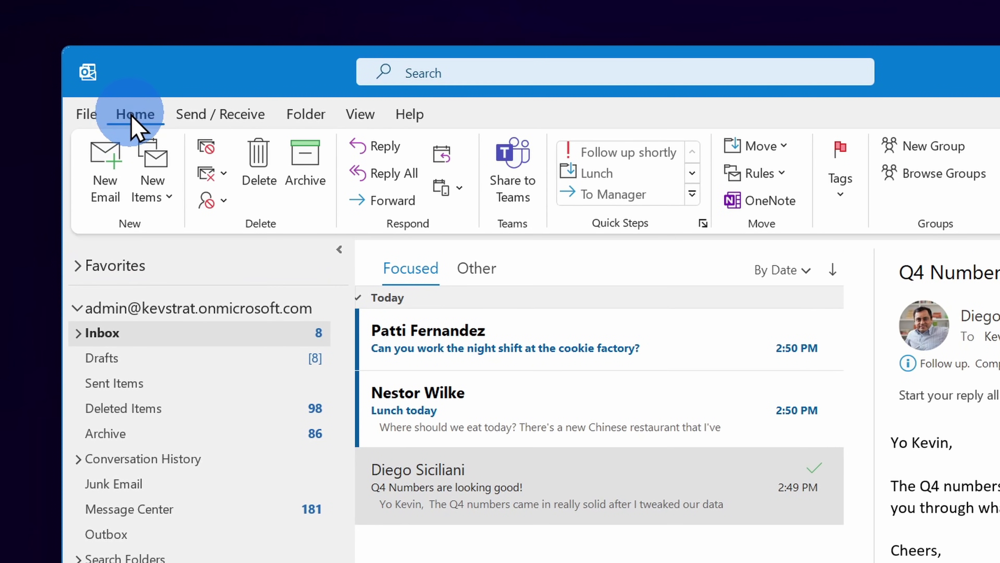
# - Switch the ribbon to the View tab to show the inbox view customisation options
pyautogui.click(360, 114)
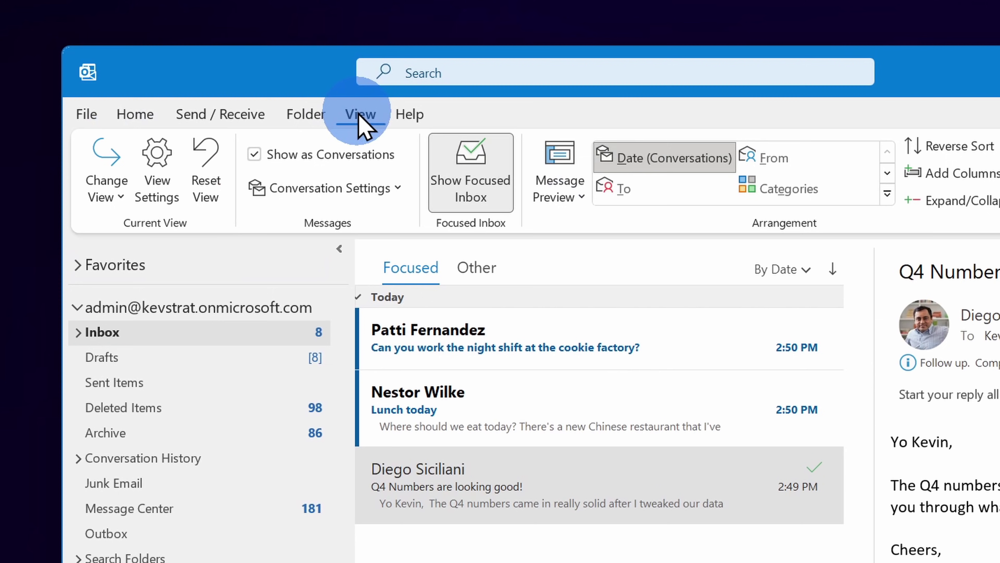
# - Add a new conditional formatting rule to the inbox view, named with the sender's full name
pyautogui.click(157, 193)
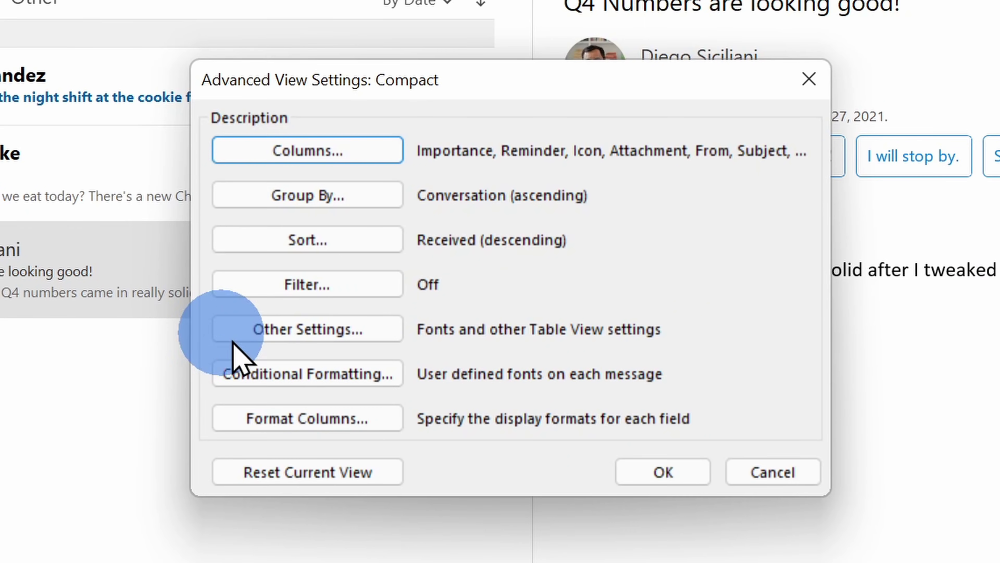
pyautogui.click(693, 561)
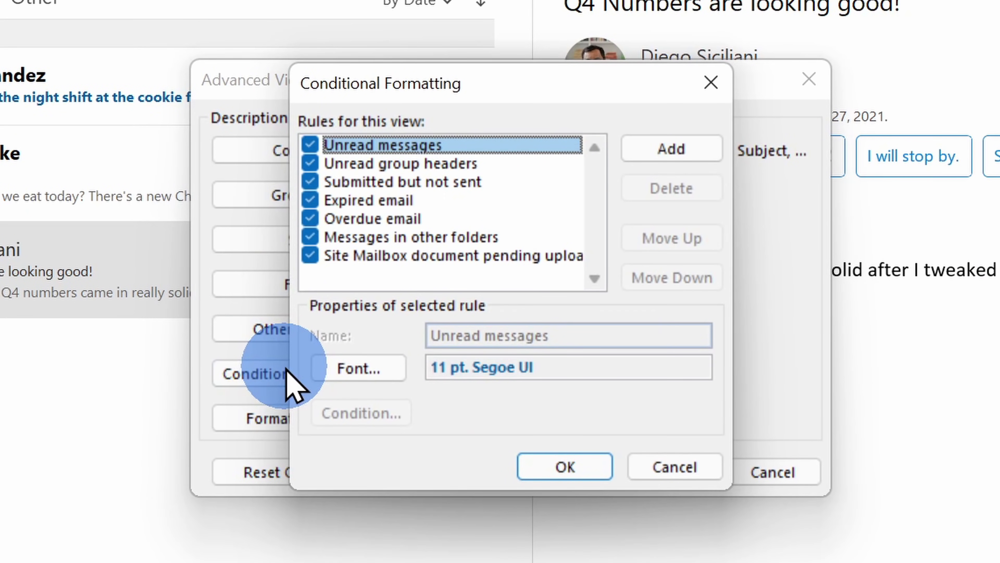
pyautogui.click(671, 153)
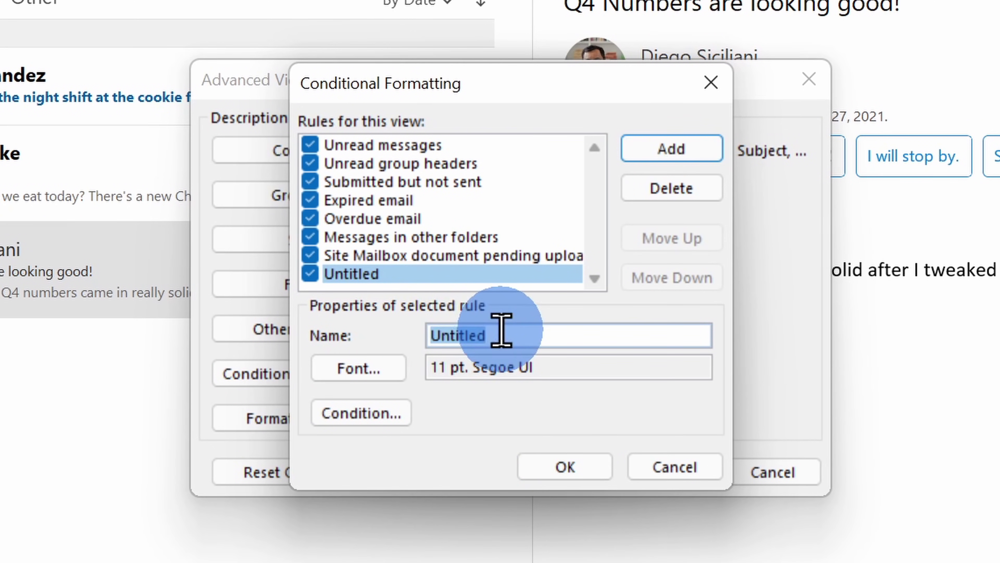
pyautogui.write('Patti Fernandez')
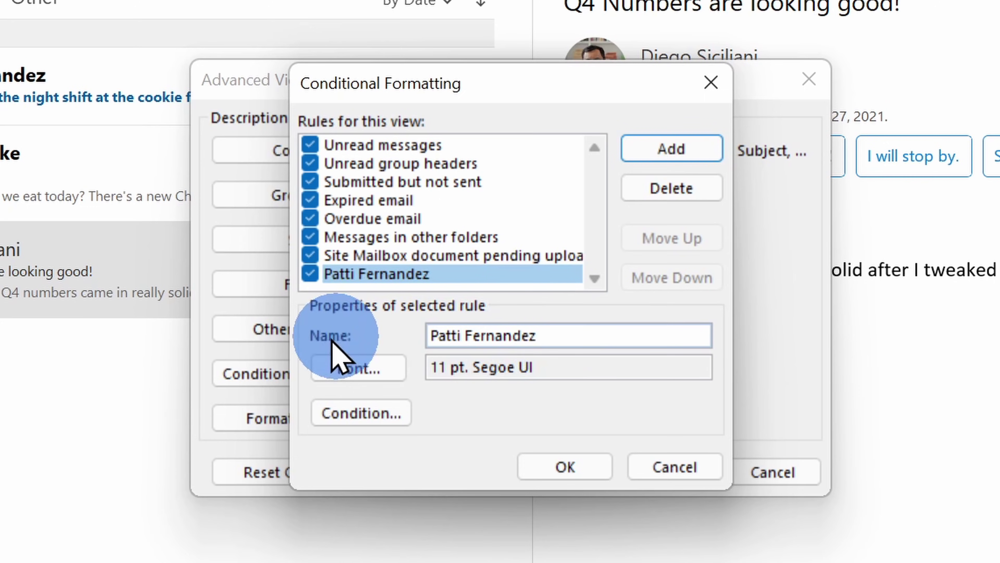
# - Set the new rule's font to bold, 16 pt, red Segoe UI
pyautogui.click(370, 368)
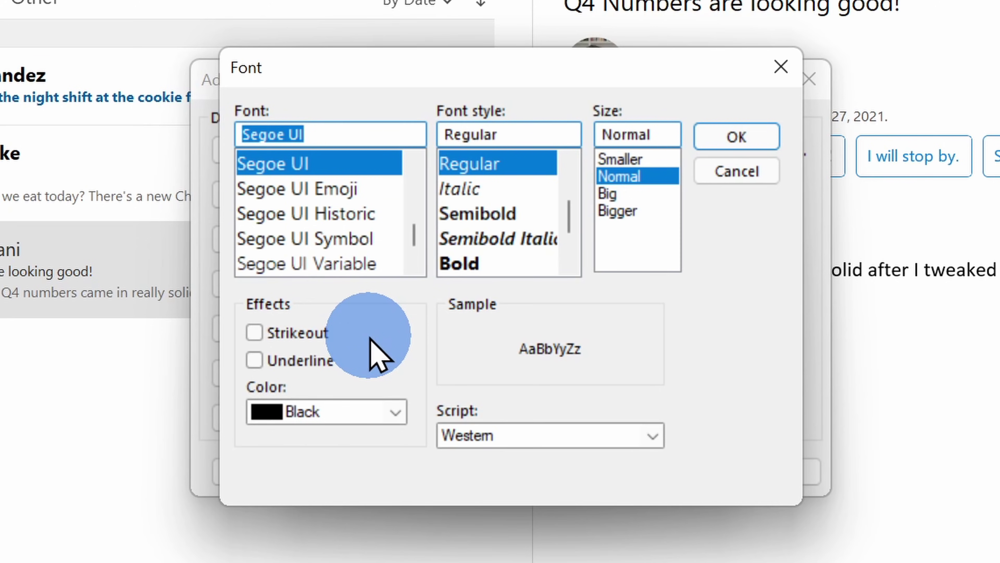
pyautogui.click(486, 264)
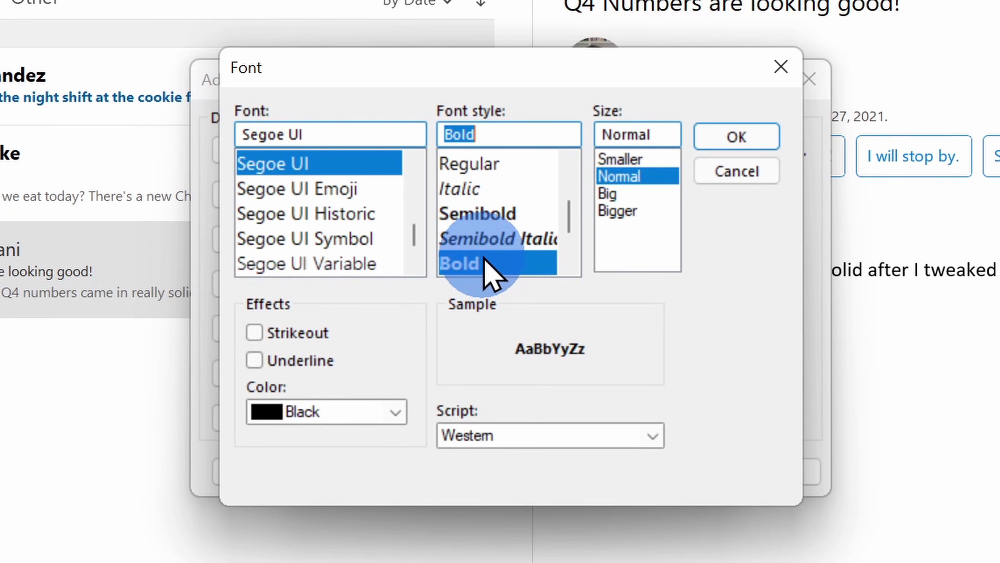
pyautogui.click(630, 212)
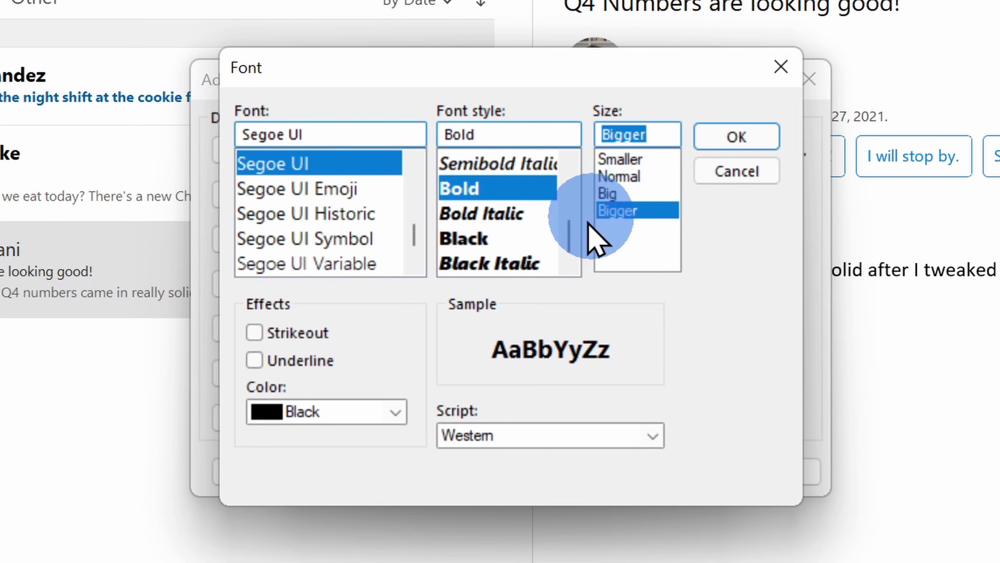
pyautogui.click(356, 413)
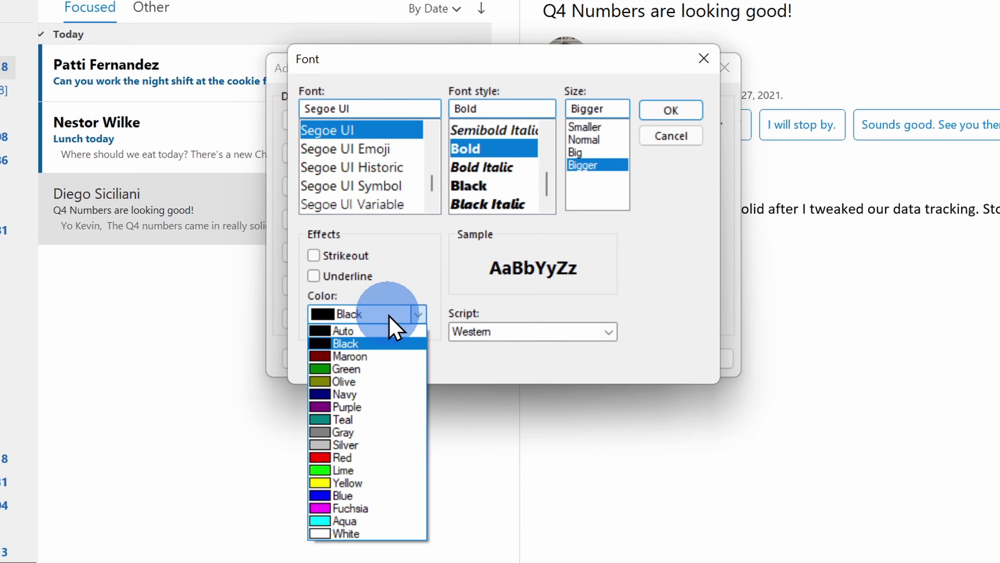
pyautogui.click(372, 458)
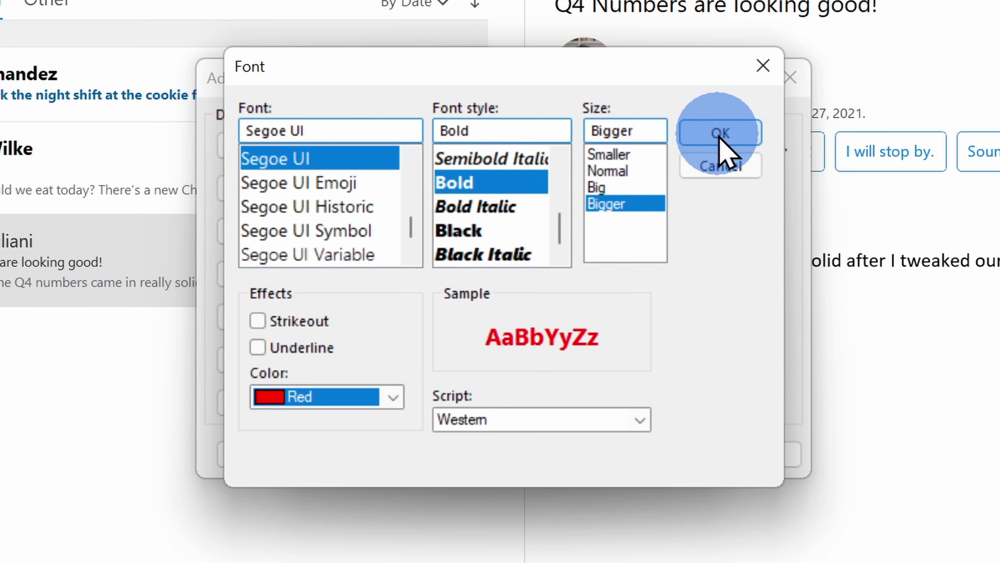
pyautogui.click(670, 114)
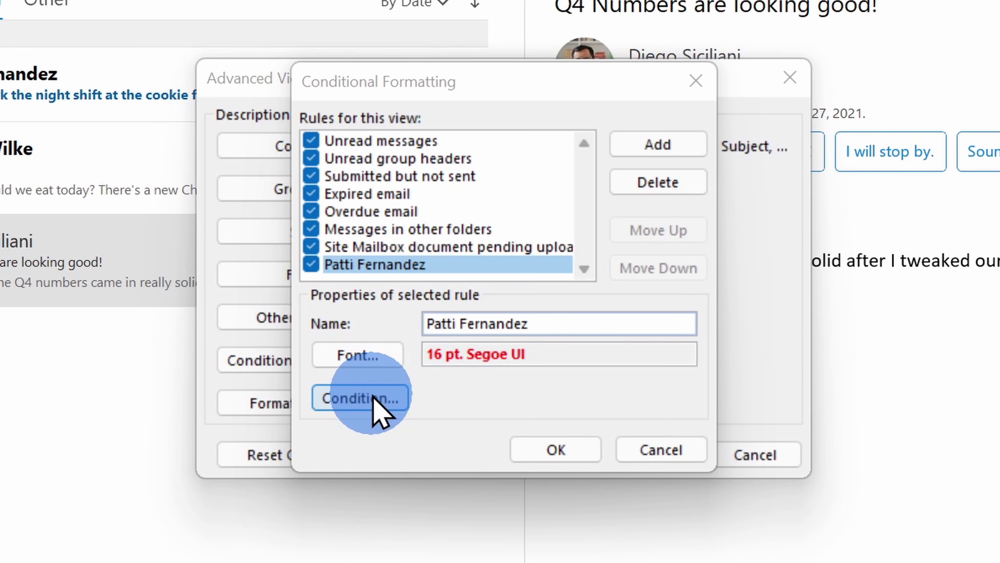
pyautogui.click(374, 410)
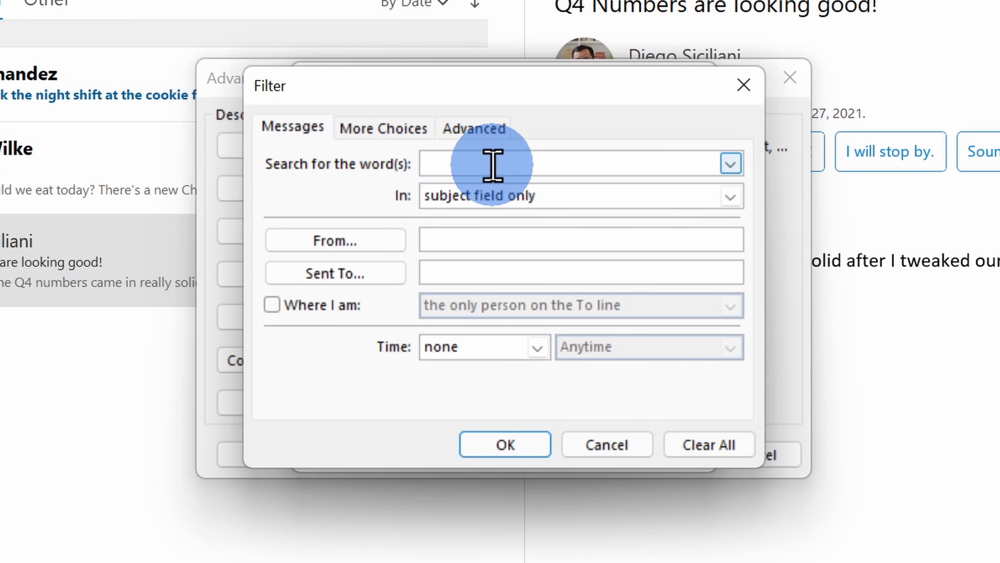
# - Make the rule's condition match messages from the sender, then close Conditional Formatting
pyautogui.click(494, 240)
pyautogui.write('Patti Fernandez')
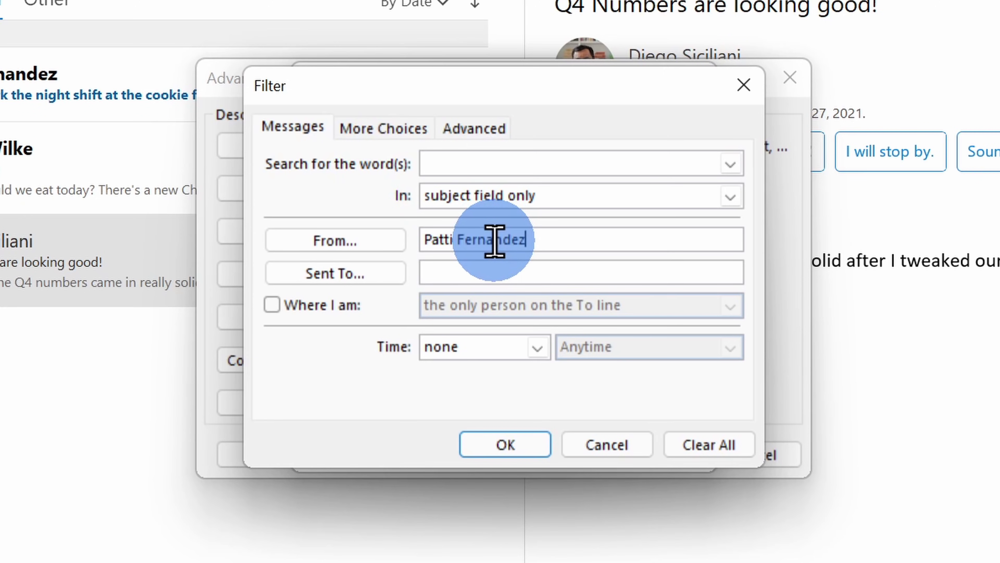
pyautogui.click(354, 126)
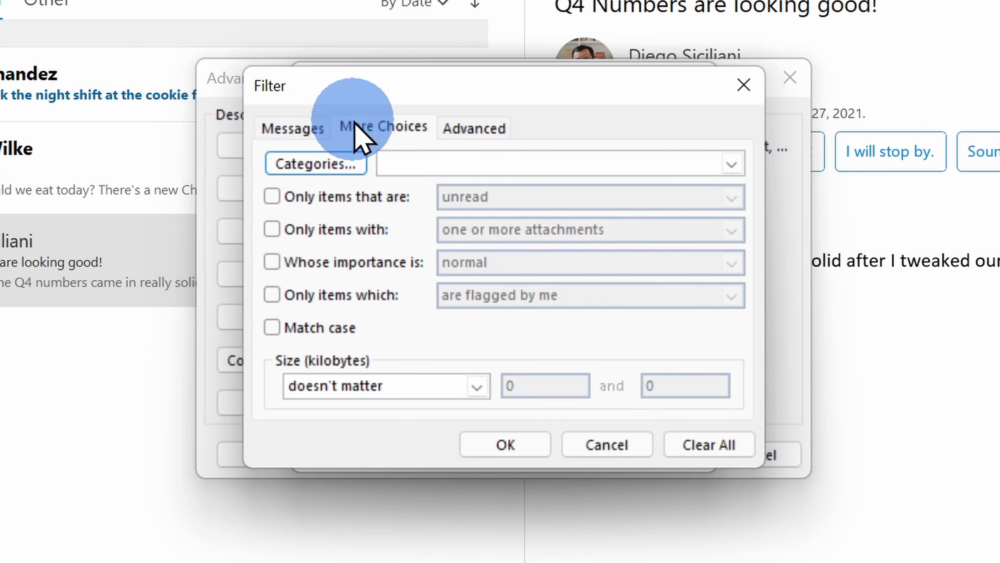
pyautogui.click(456, 134)
pyautogui.click(344, 312)
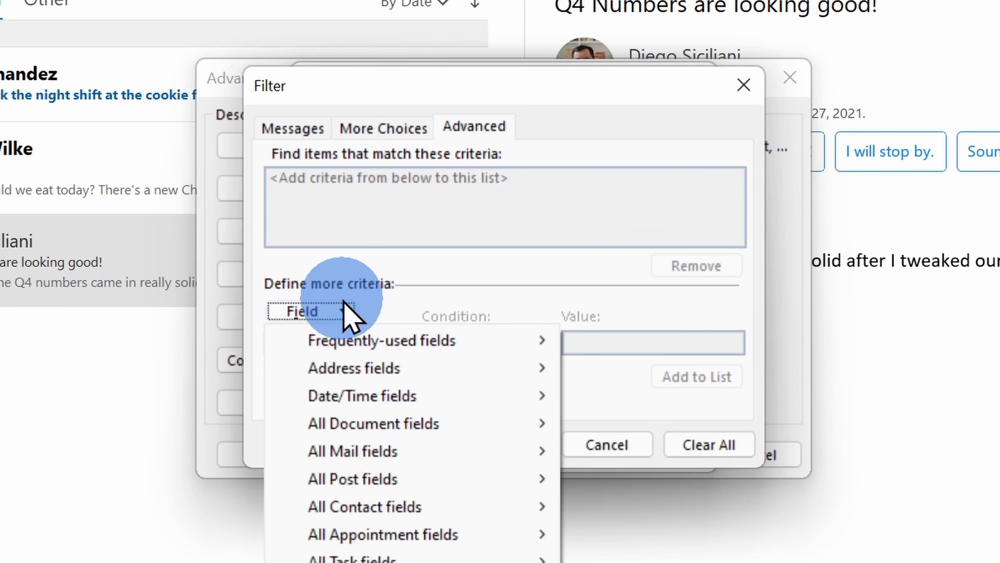
pyautogui.click(601, 280)
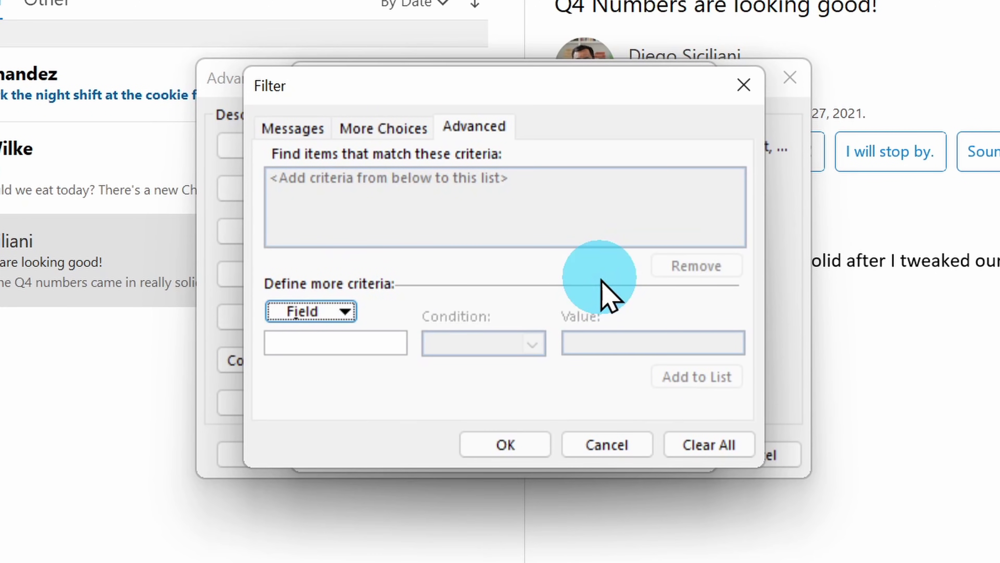
pyautogui.click(306, 130)
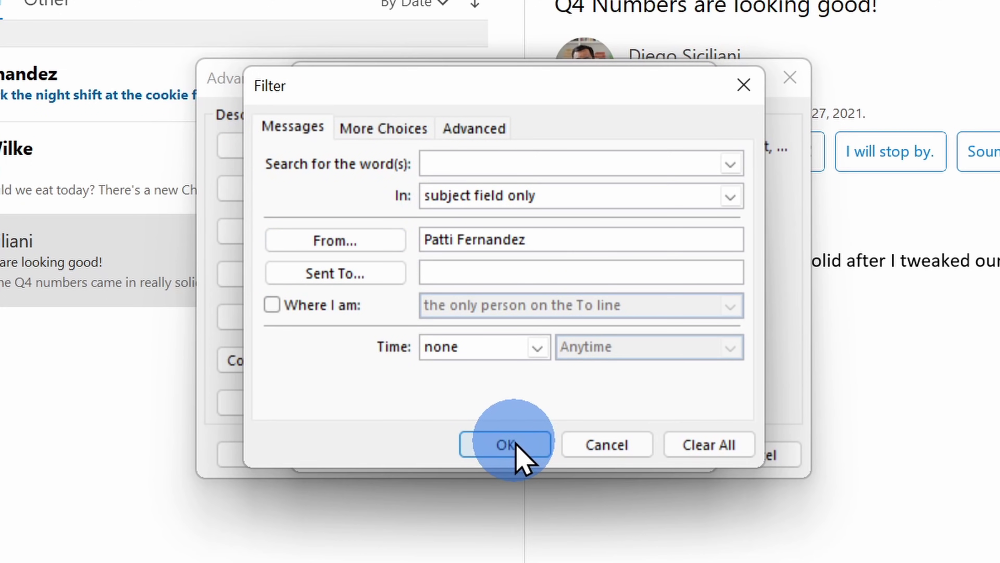
pyautogui.click(518, 452)
pyautogui.click(552, 459)
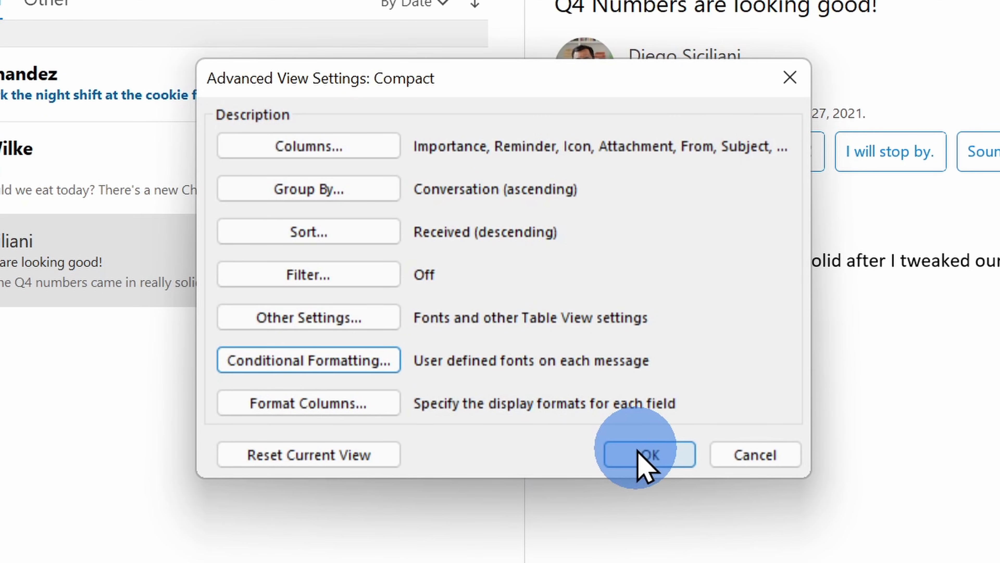
# - Apply the view settings so the sender's messages appear in large bold red text
pyautogui.click(638, 453)
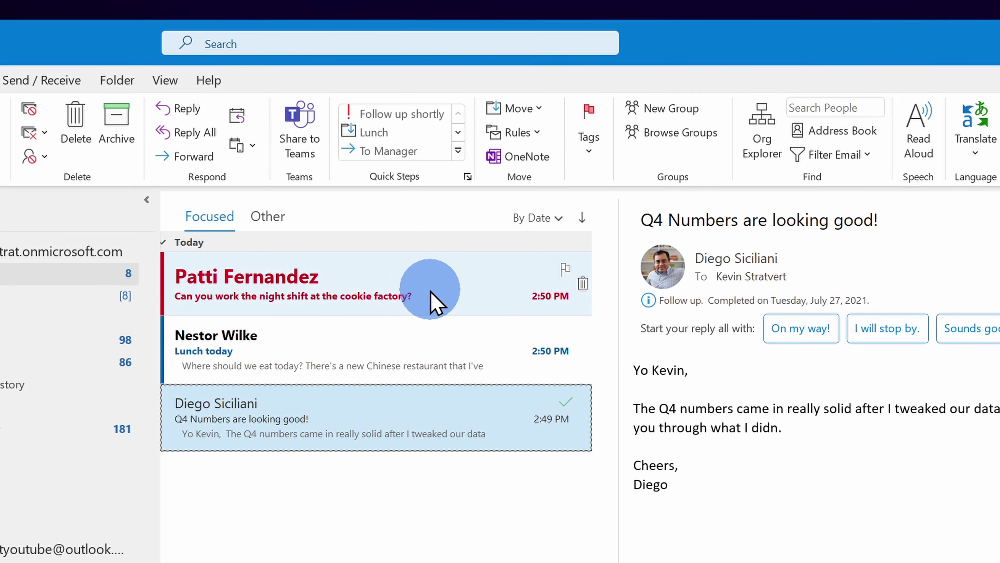
# - Create a rule for the night-shift email's sender showing a New Item Alert and playing Into the Depths.wav
pyautogui.click(252, 199)
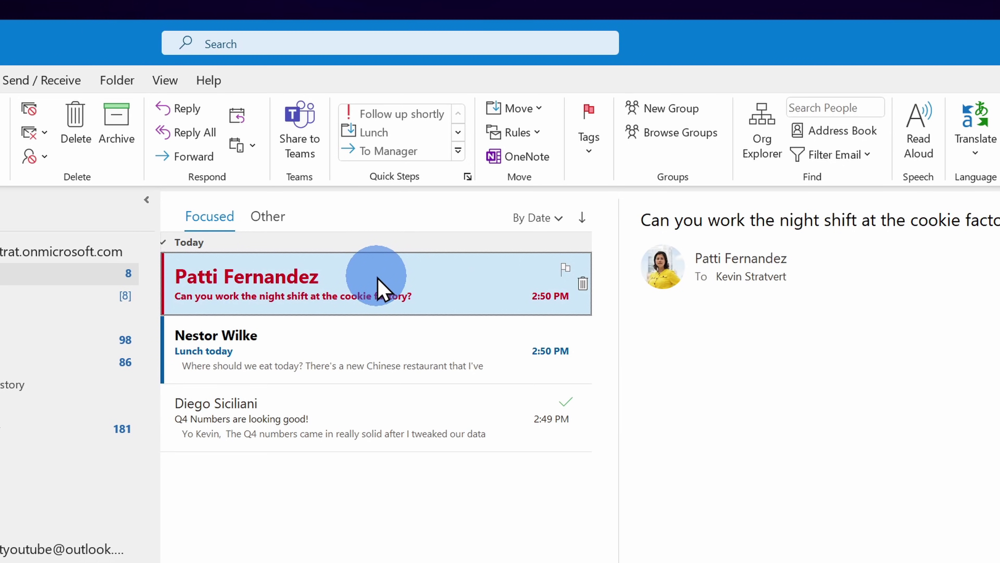
pyautogui.click(524, 134)
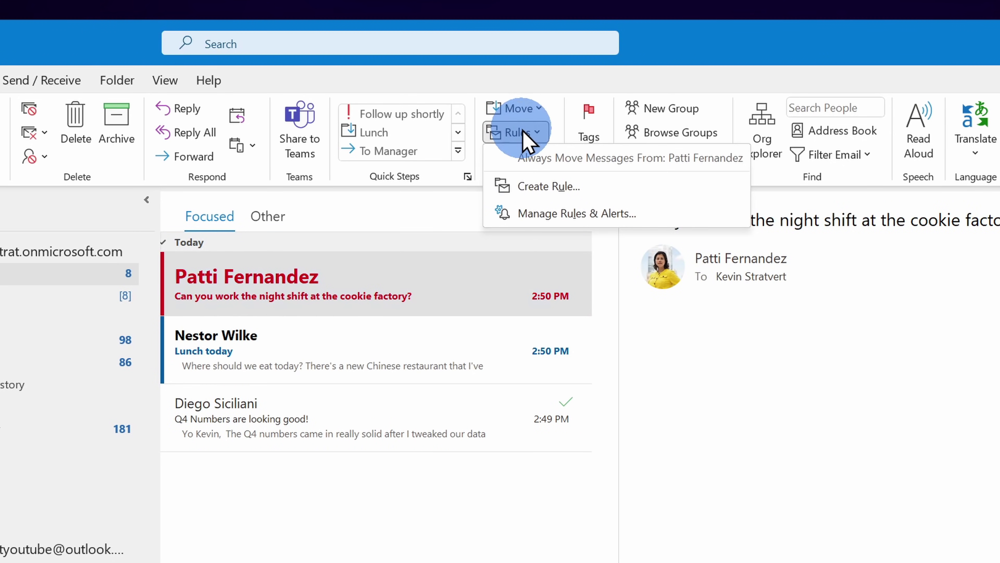
pyautogui.click(549, 187)
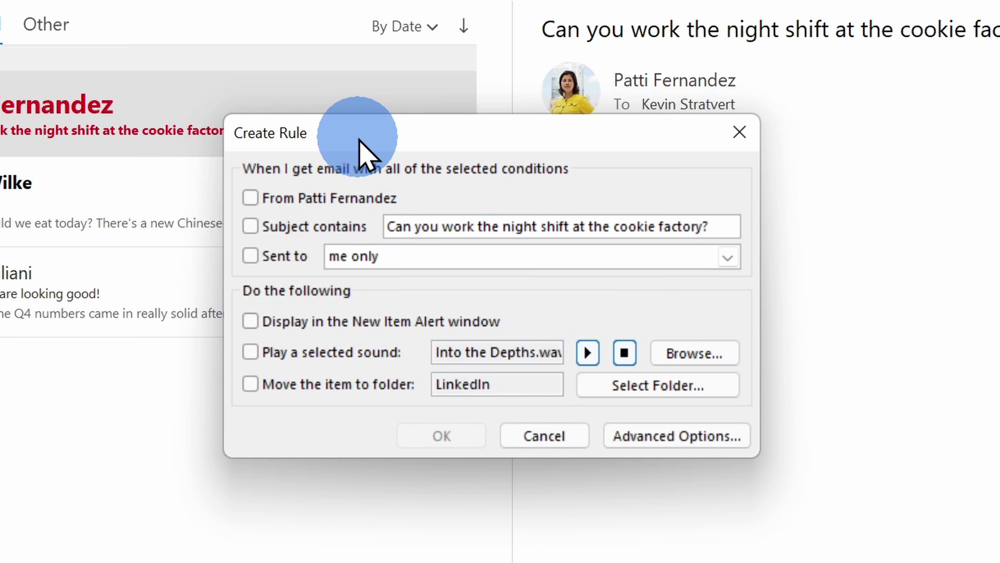
pyautogui.click(251, 198)
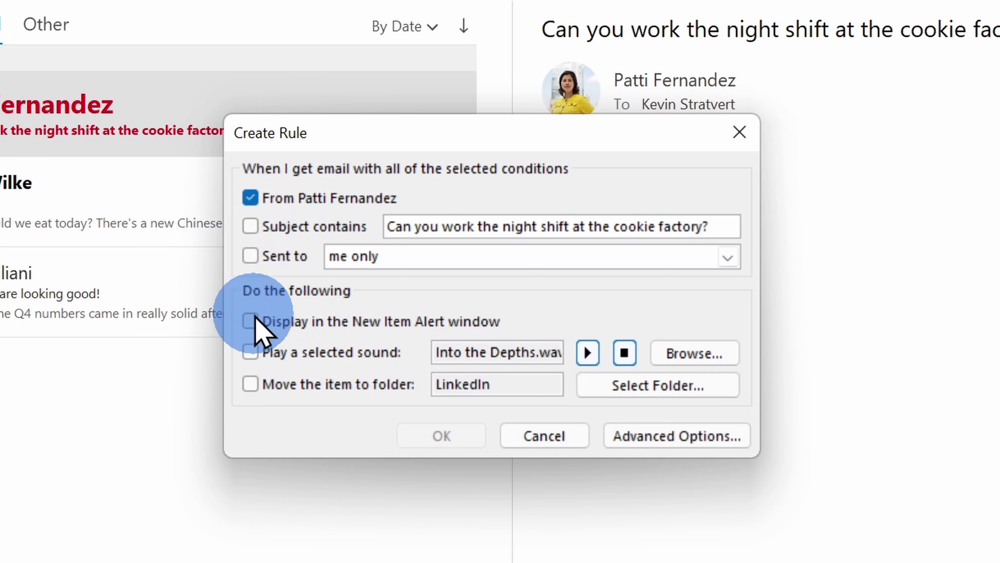
pyautogui.click(260, 321)
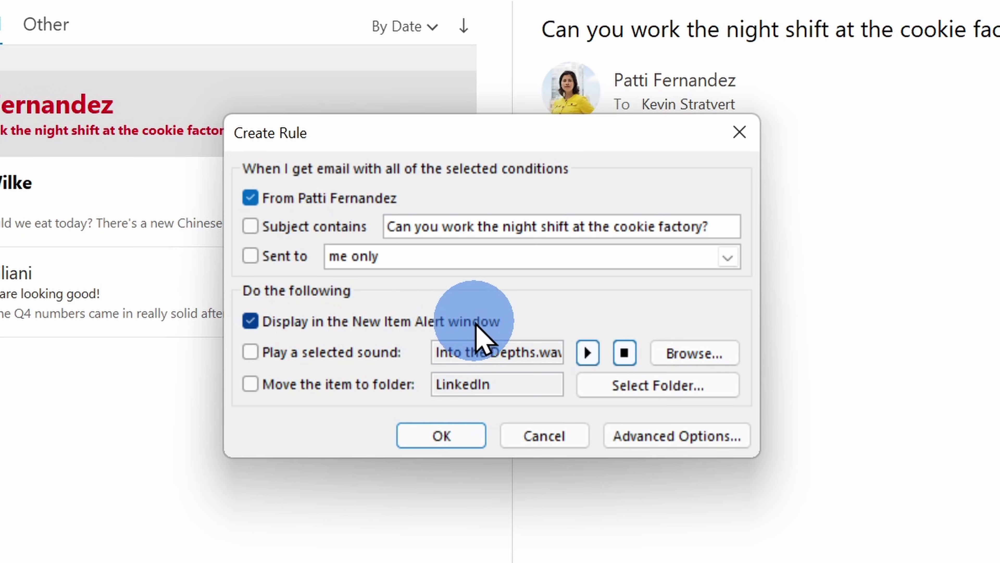
pyautogui.click(252, 351)
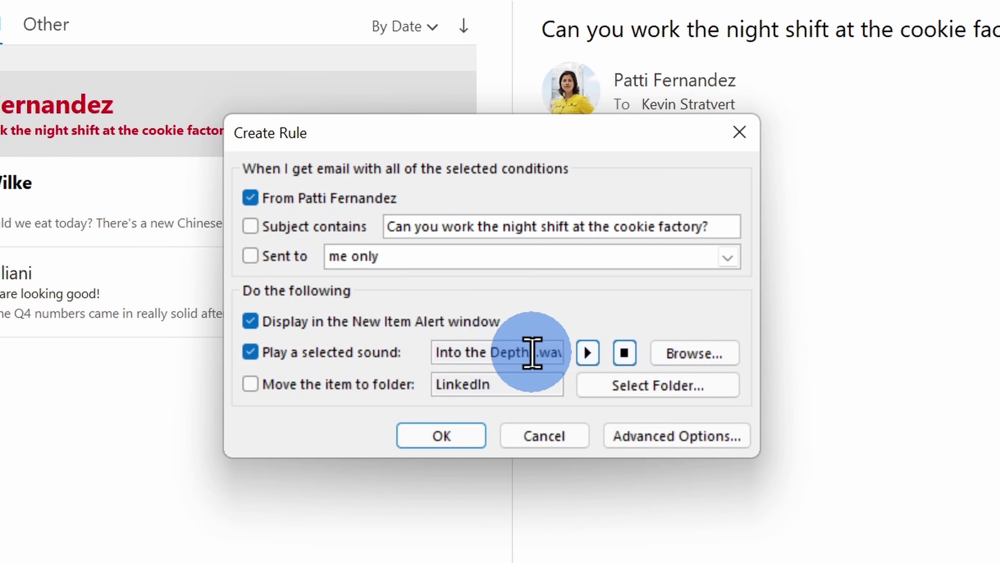
pyautogui.click(586, 353)
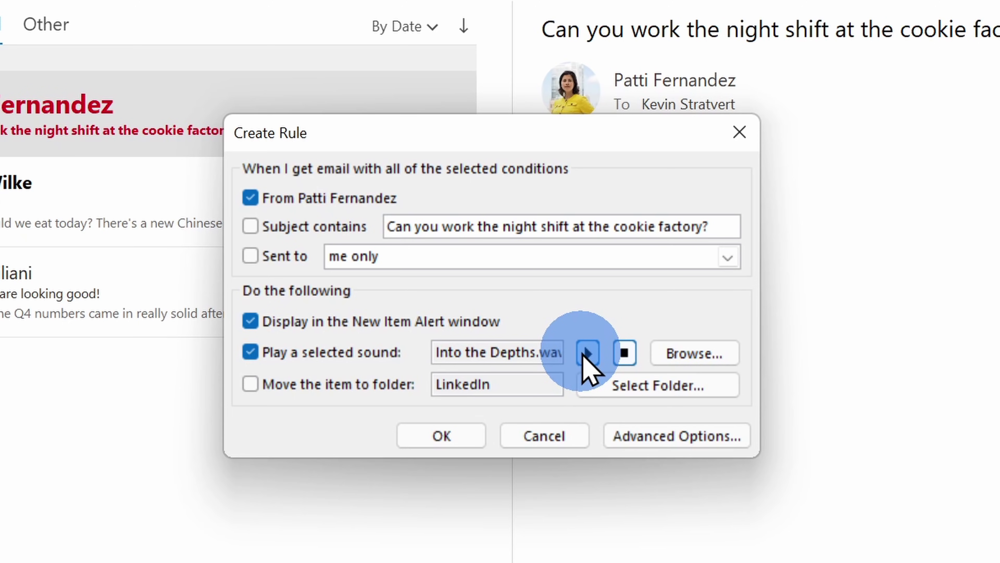
pyautogui.click(445, 436)
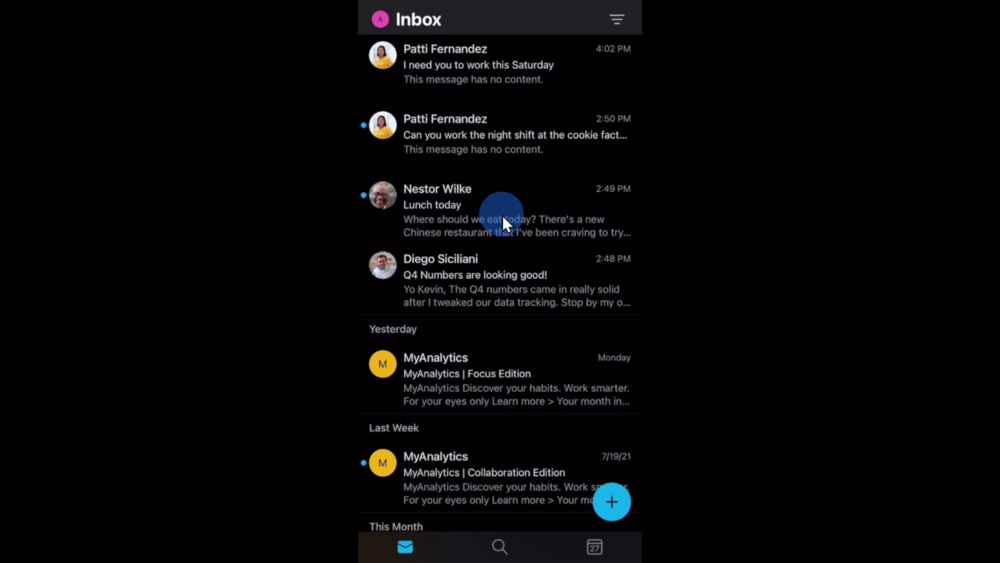
# - Star the Saturday work email's sender as a favourite contact and return to the inbox
pyautogui.scroll(2, 503, 223)
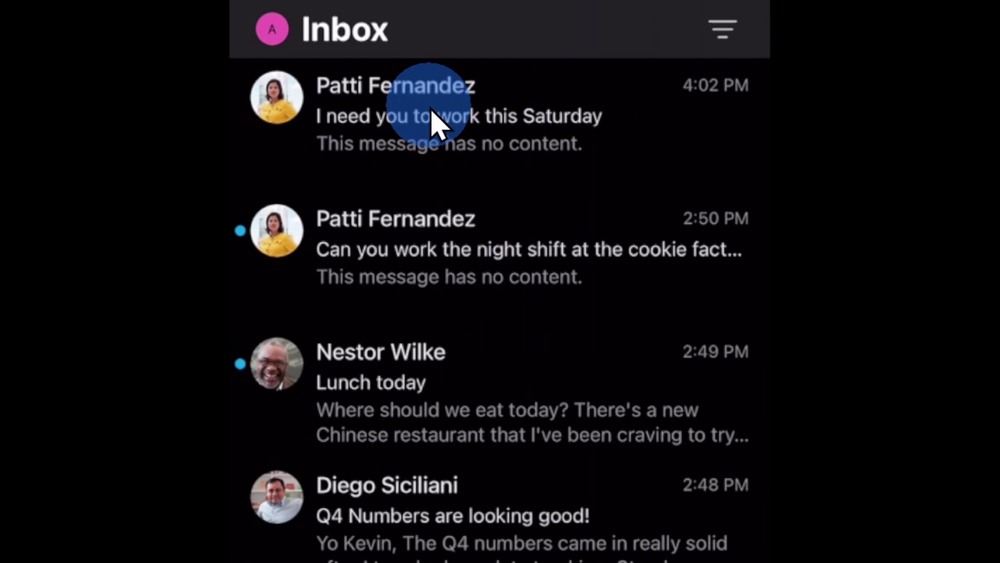
pyautogui.click(497, 118)
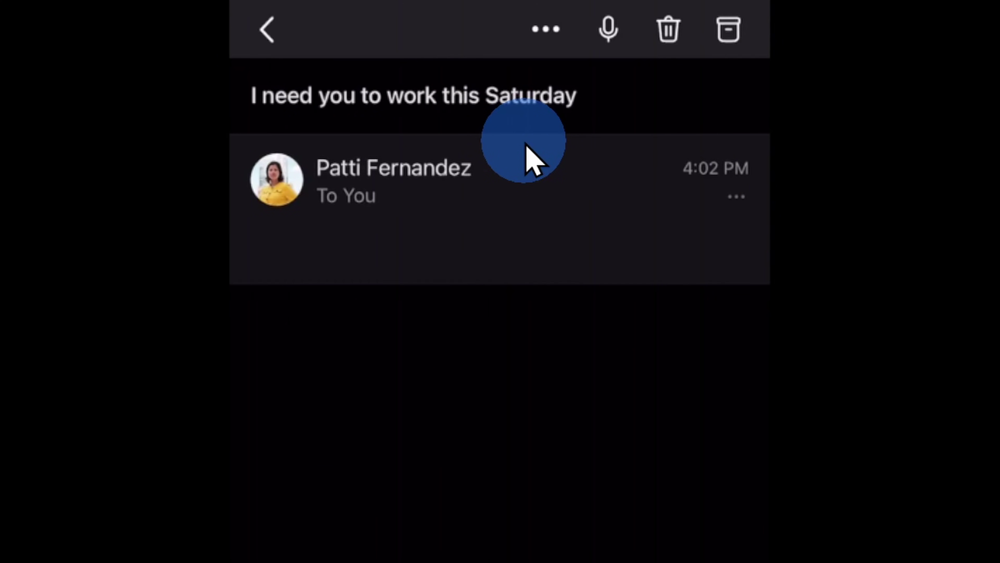
pyautogui.click(278, 202)
pyautogui.scroll(-2, 379, 306)
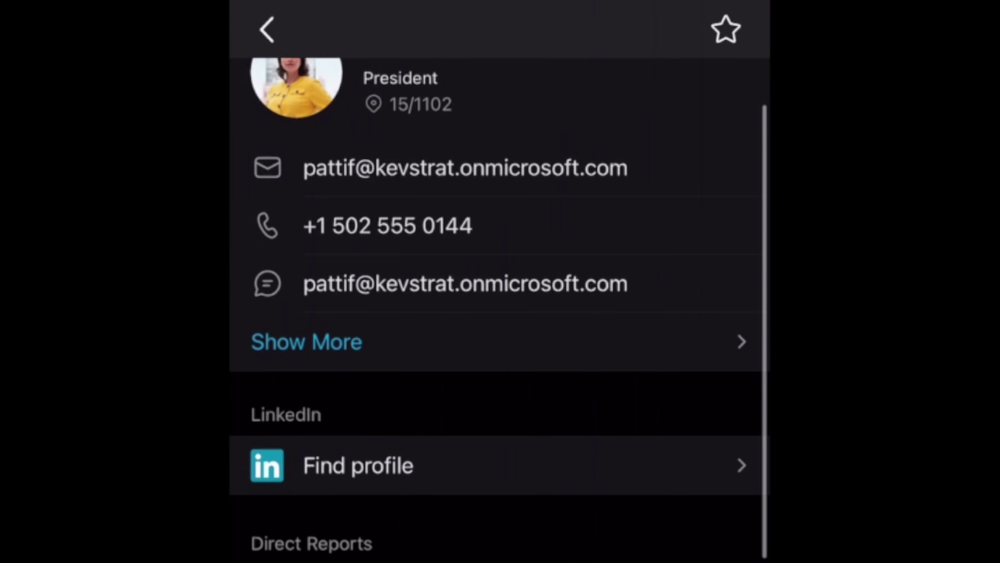
pyautogui.scroll(-3, 498, 276)
pyautogui.scroll(5, 497, 276)
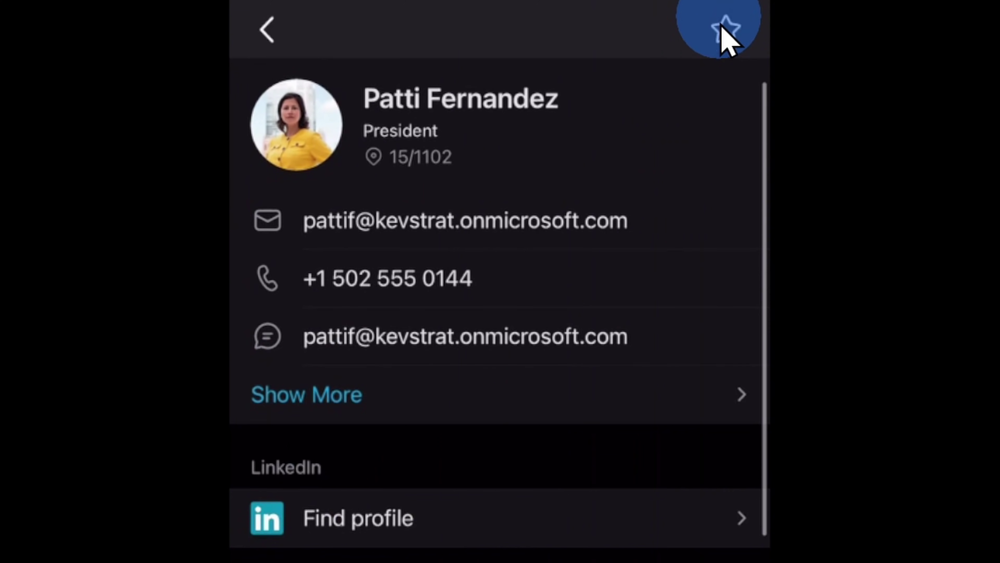
pyautogui.click(726, 44)
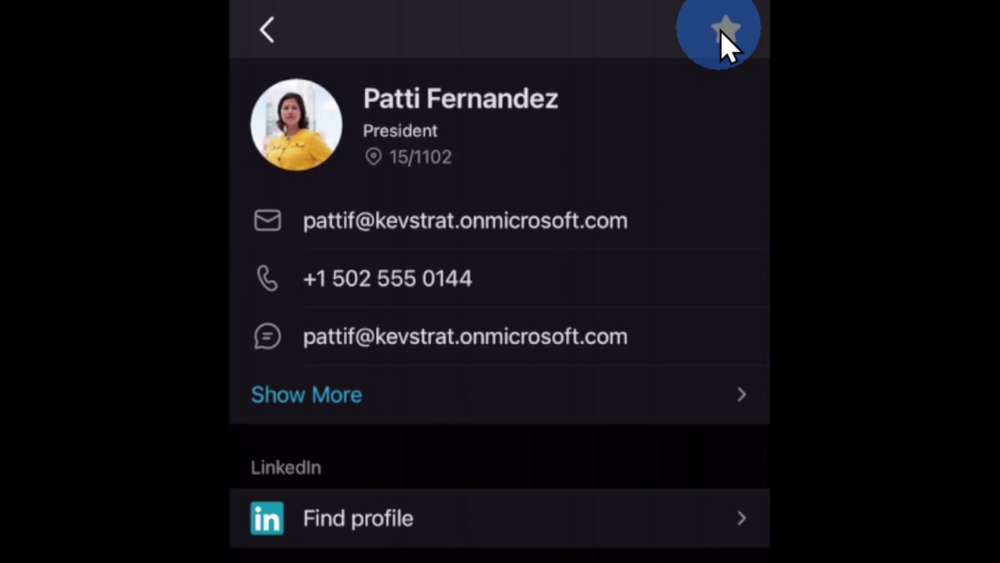
pyautogui.click(723, 31)
pyautogui.click(267, 31)
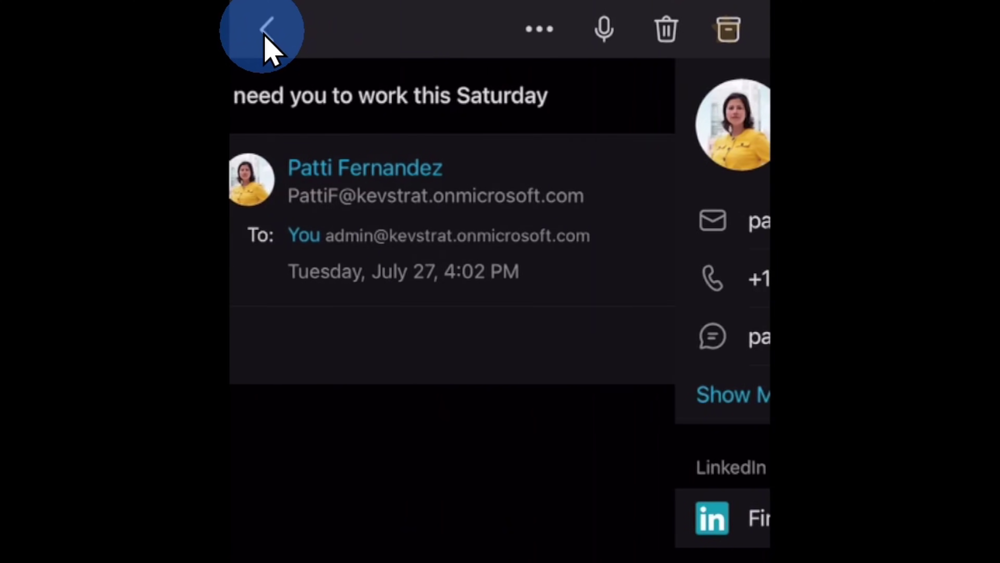
pyautogui.click(266, 30)
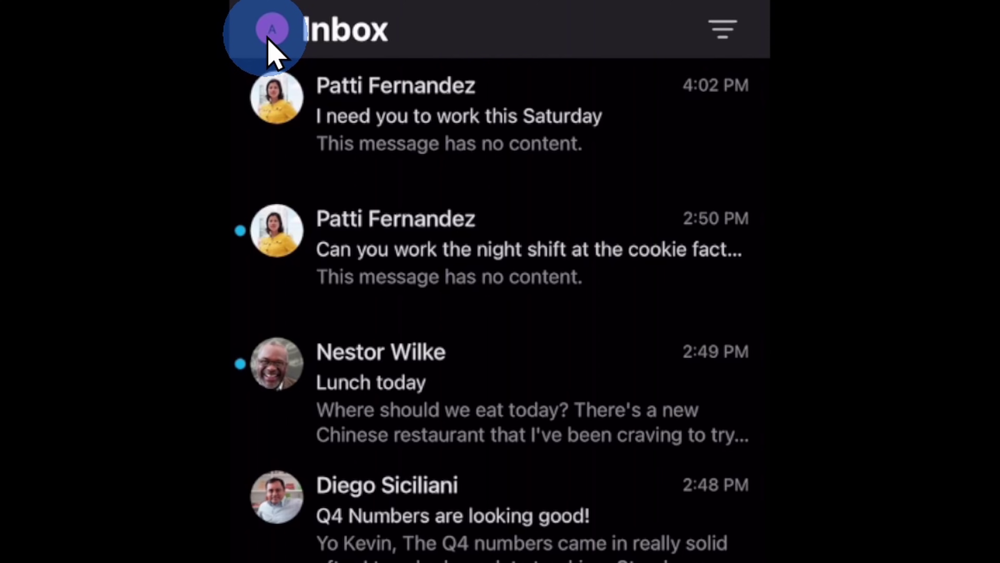
# - Limit the account's mail notifications to Favorite People in the app settings
pyautogui.click(272, 39)
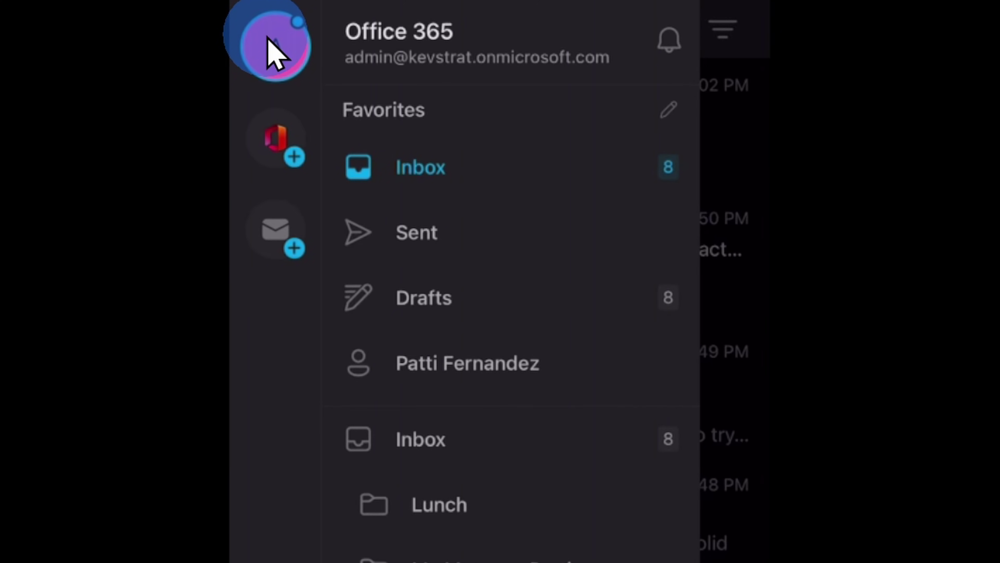
pyautogui.scroll(-10, 464, 275)
pyautogui.click(273, 479)
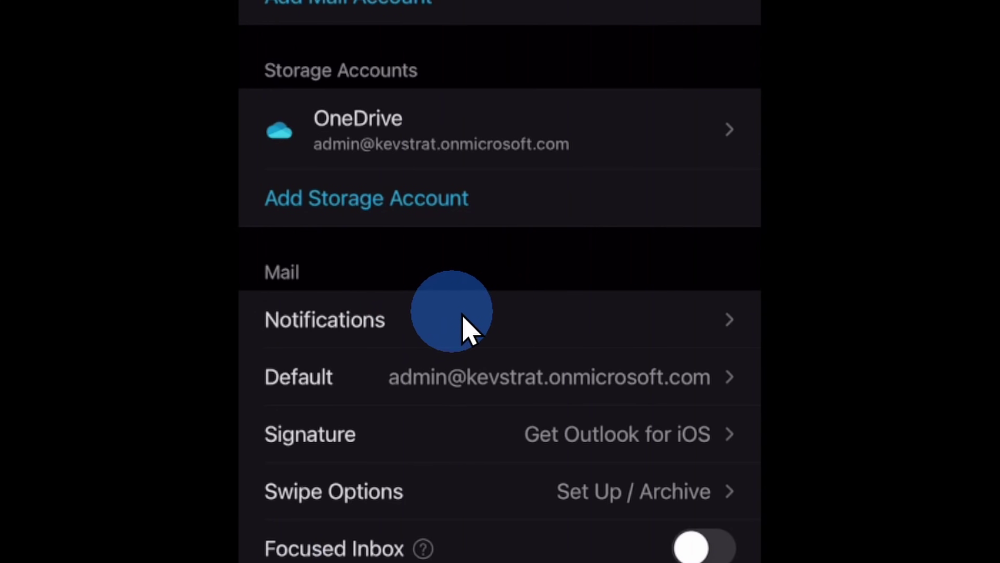
pyautogui.click(473, 327)
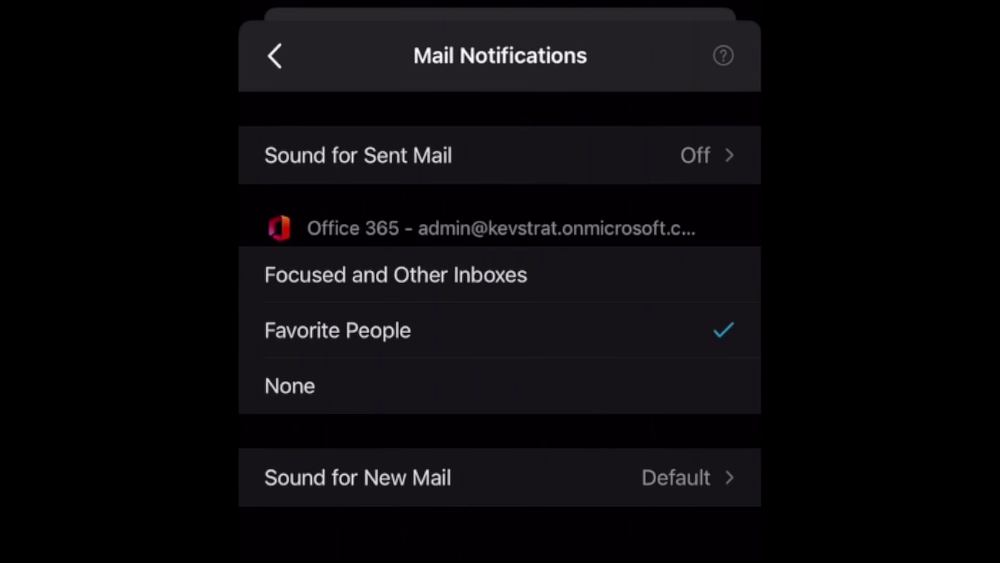